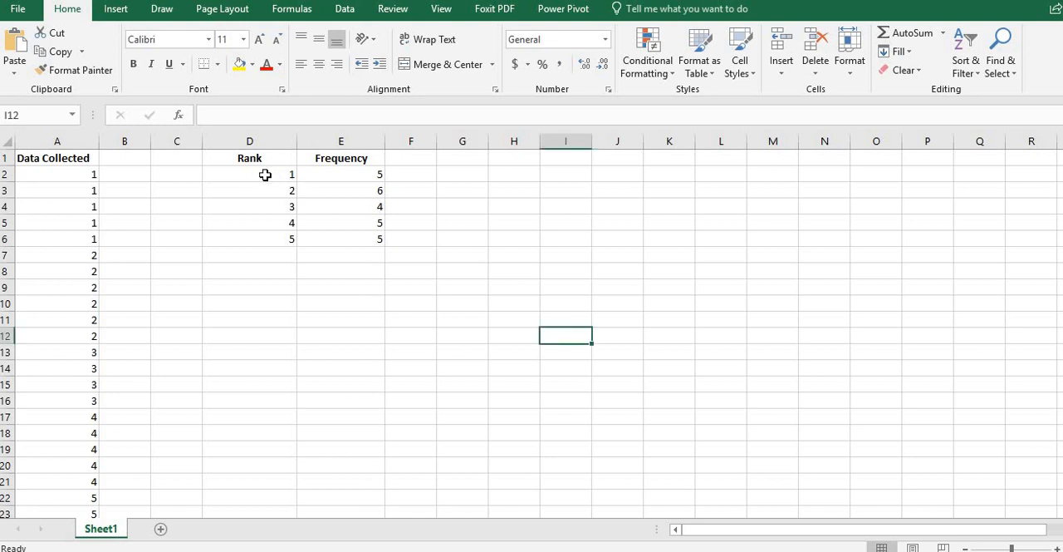
Step: Insert the recommended Clustered Column chart from the rank and frequency values in D2:E6
drag(261, 174, 340, 234)
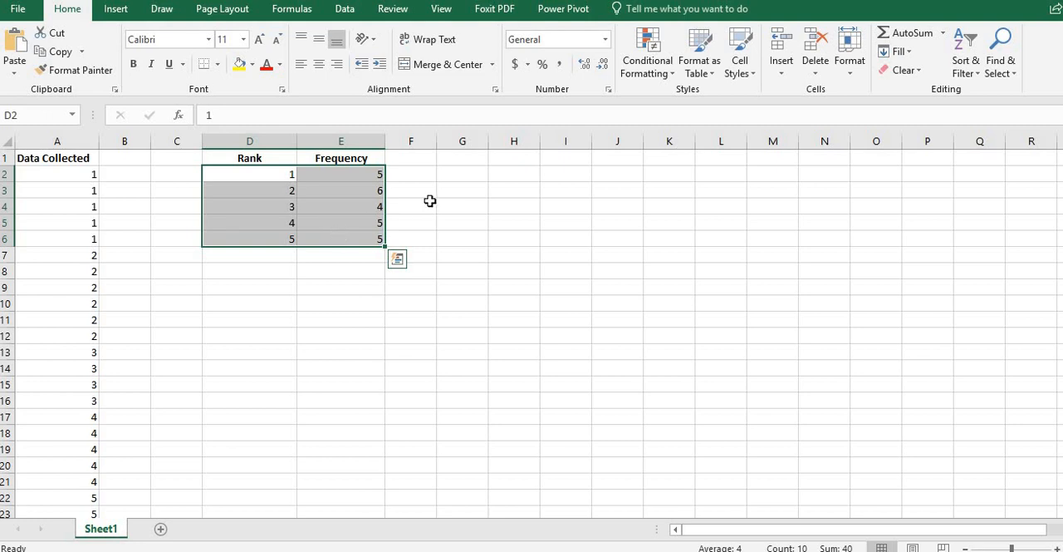
click(398, 260)
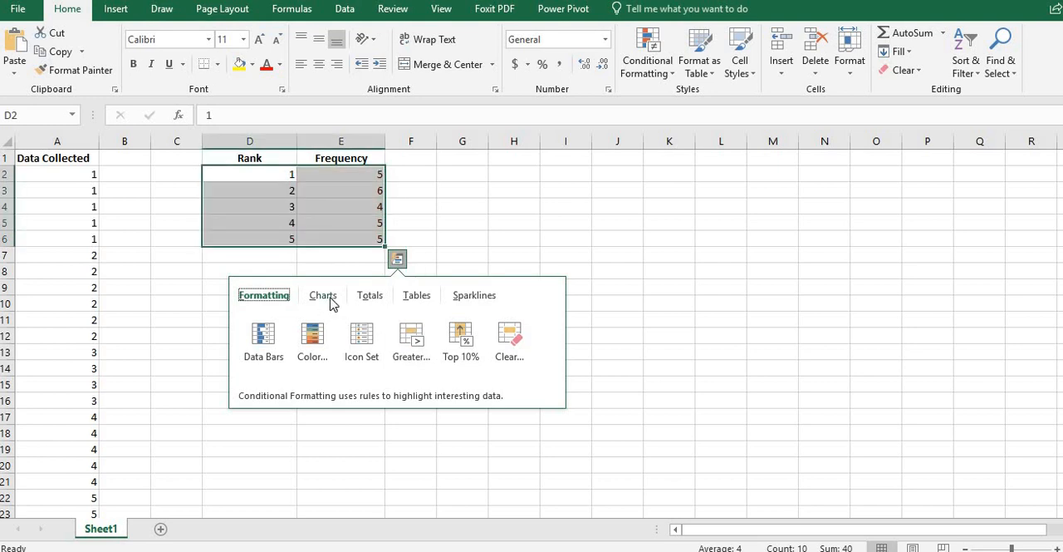
click(323, 296)
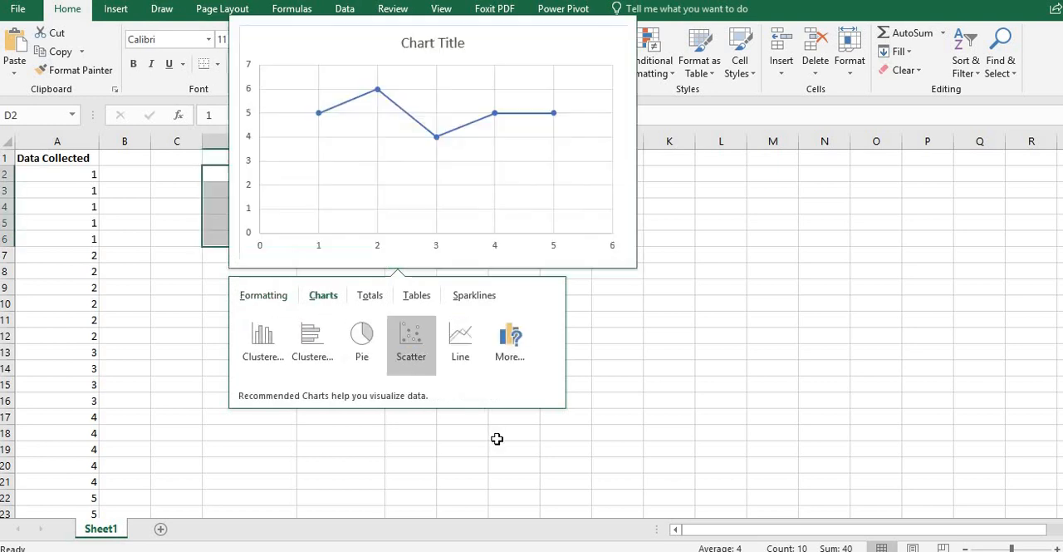
click(510, 352)
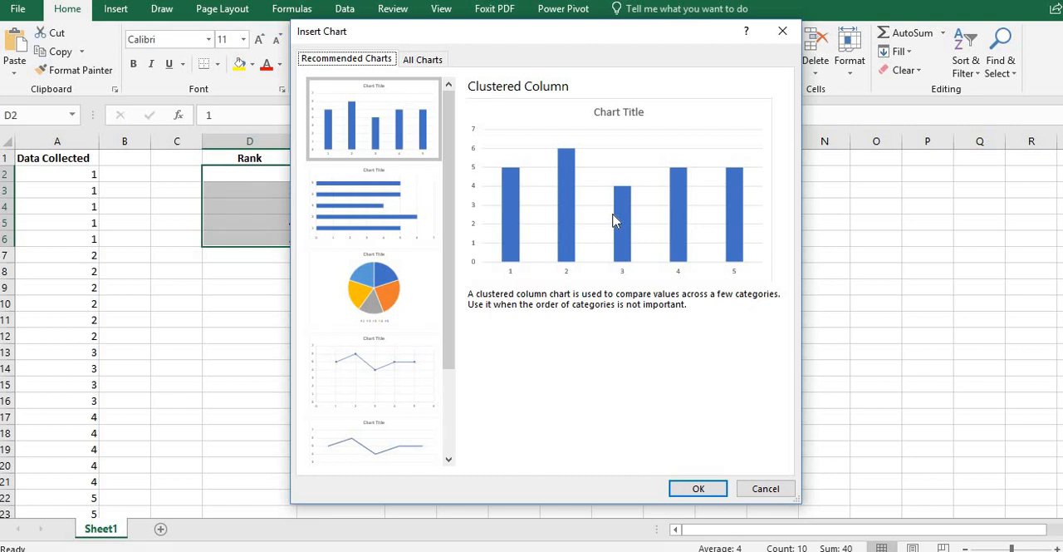
double_click(398, 142)
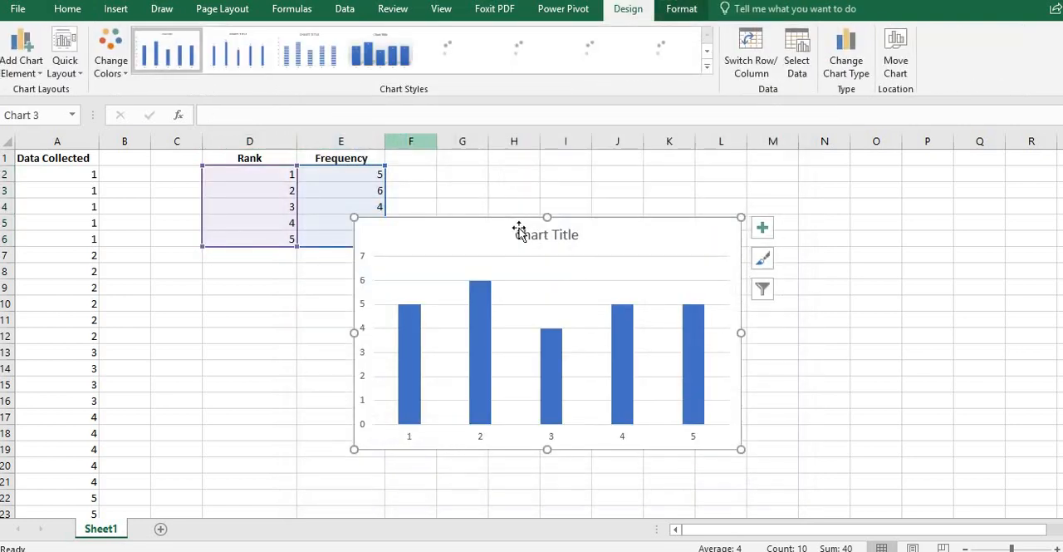
Step: Move the column chart clear of the frequency table and apply the quick layout with gapless columns and axis titles
drag(576, 242, 645, 236)
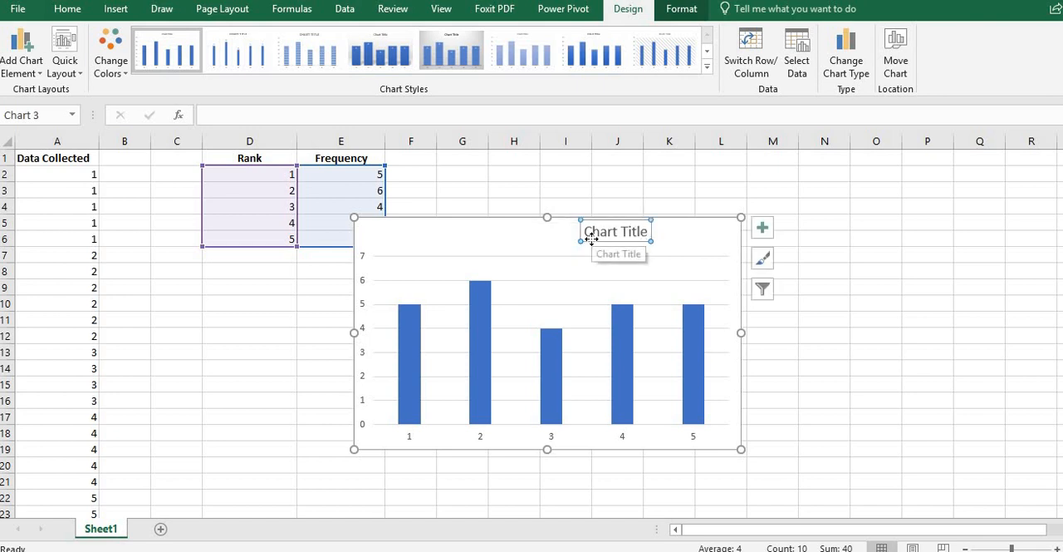
key(ctrl+z)
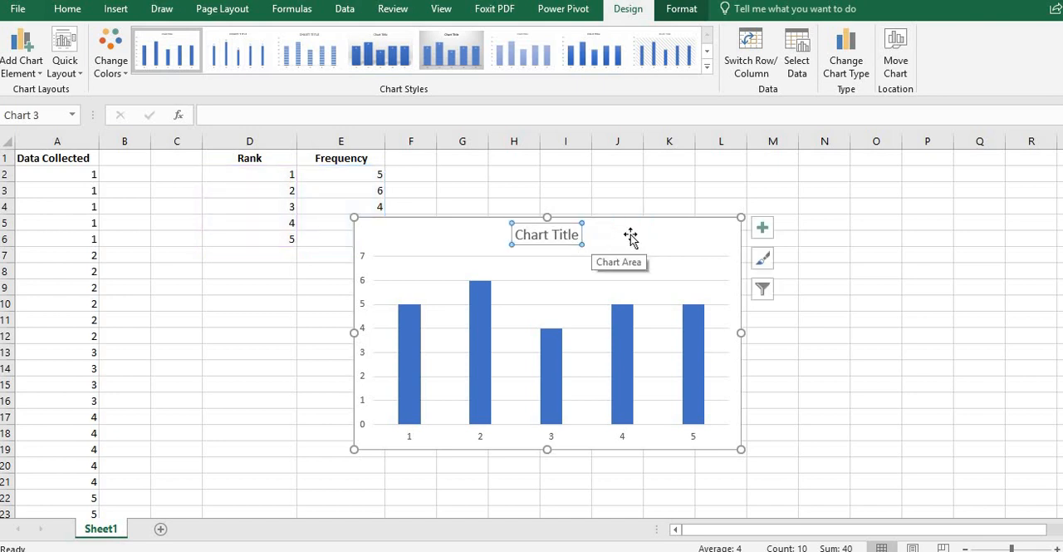
click(630, 236)
drag(631, 234, 728, 213)
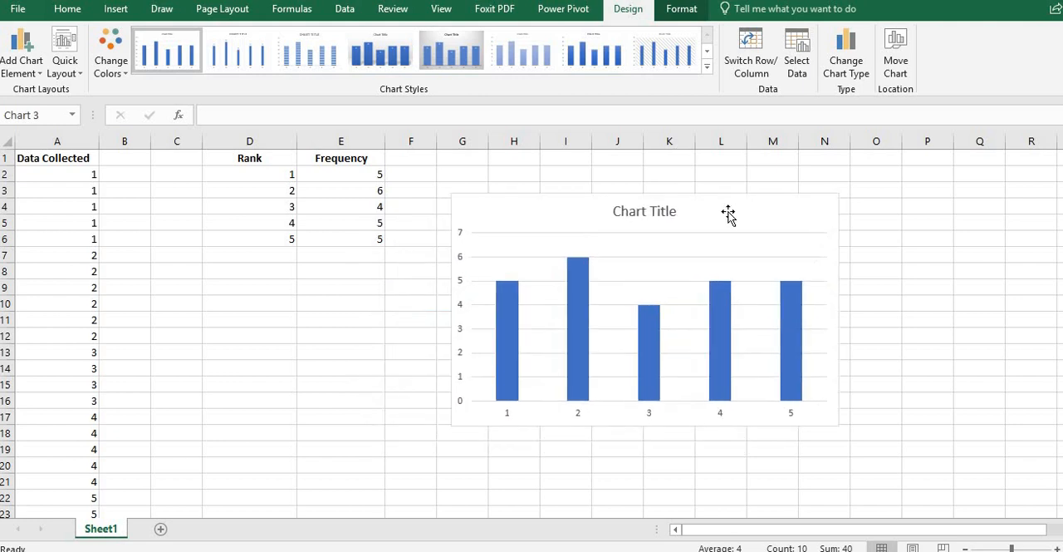
click(63, 60)
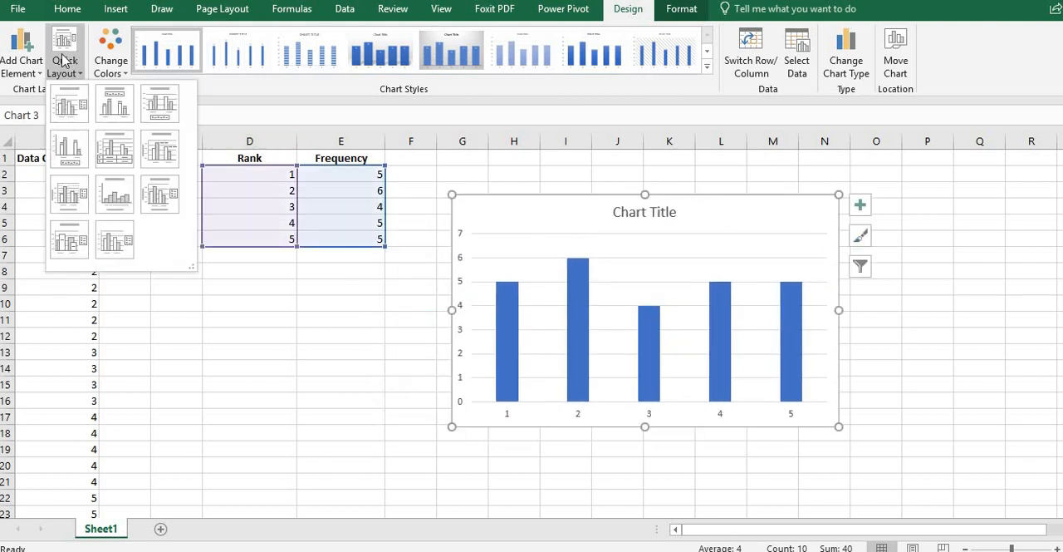
click(118, 197)
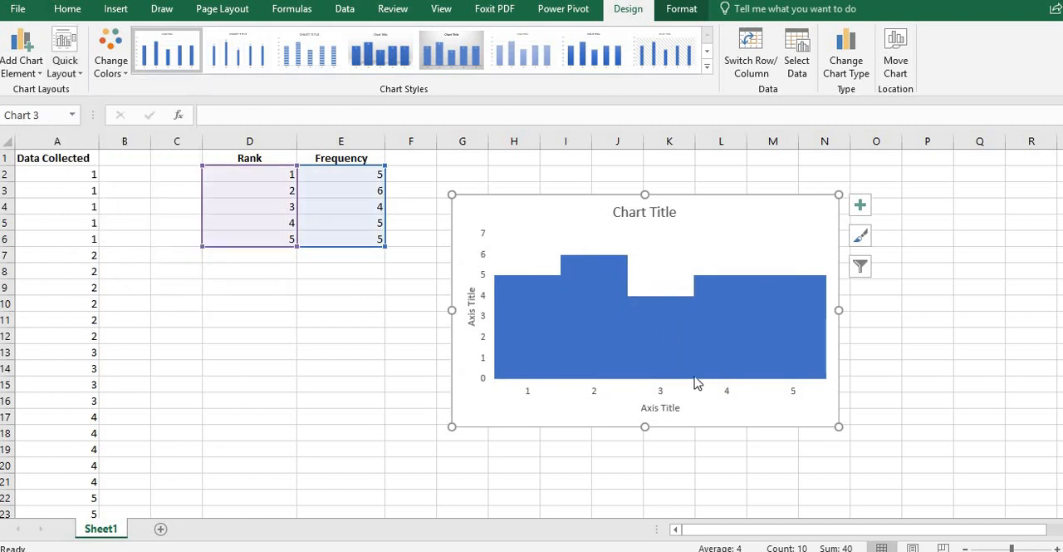
Step: Title the chart's horizontal axis "Rank" and its vertical axis "Frequency"
click(663, 407)
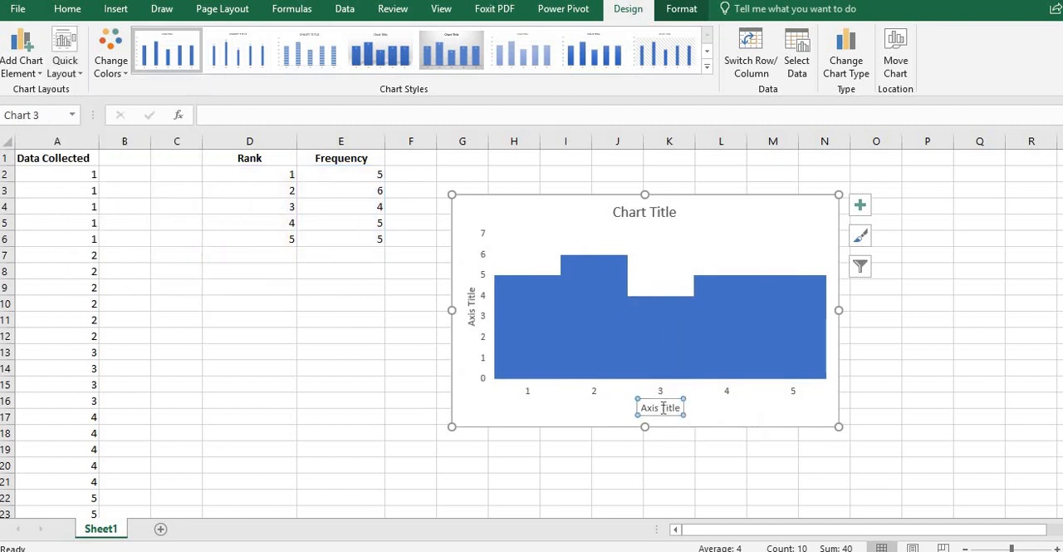
text(R)
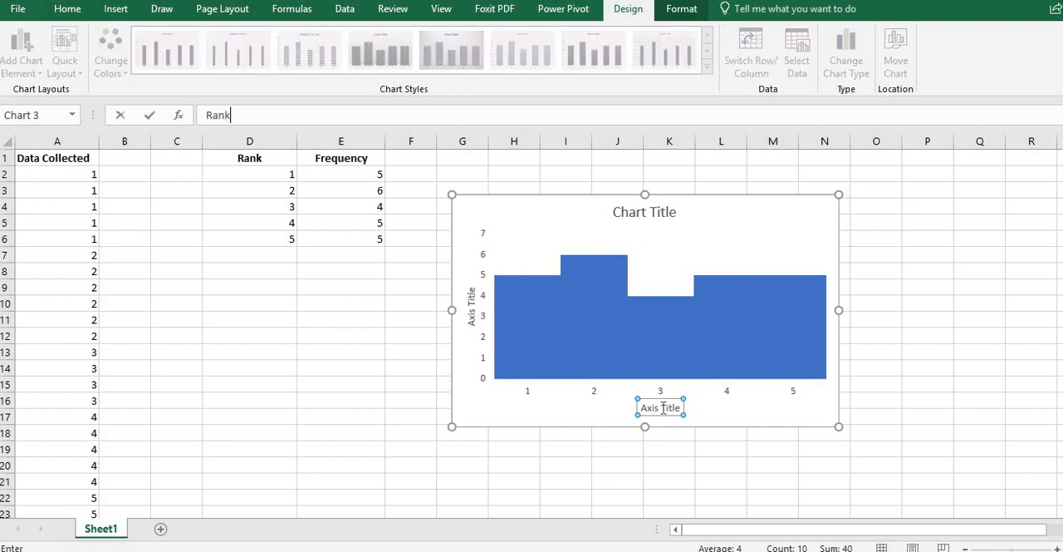
text(ank)
key(Return)
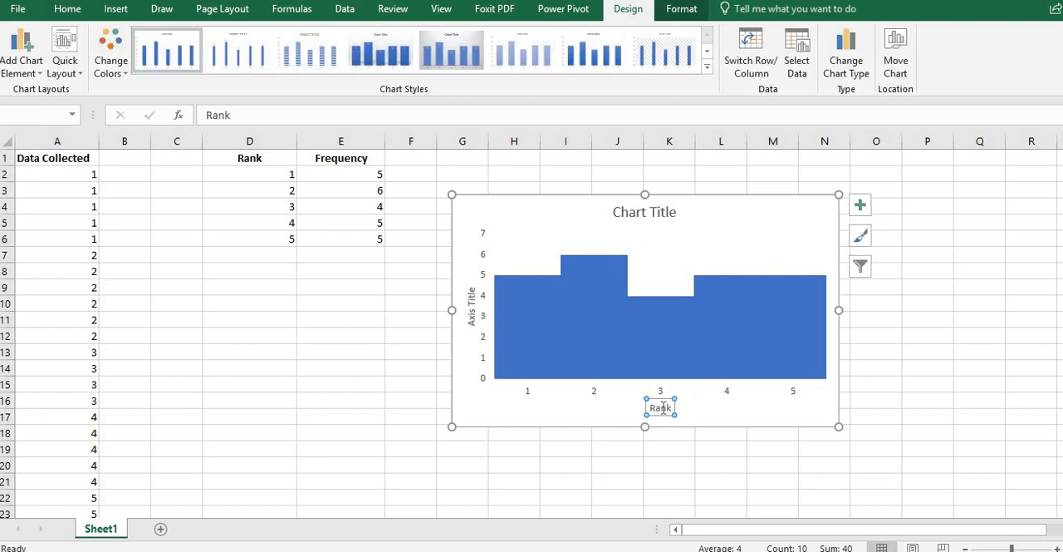
click(471, 319)
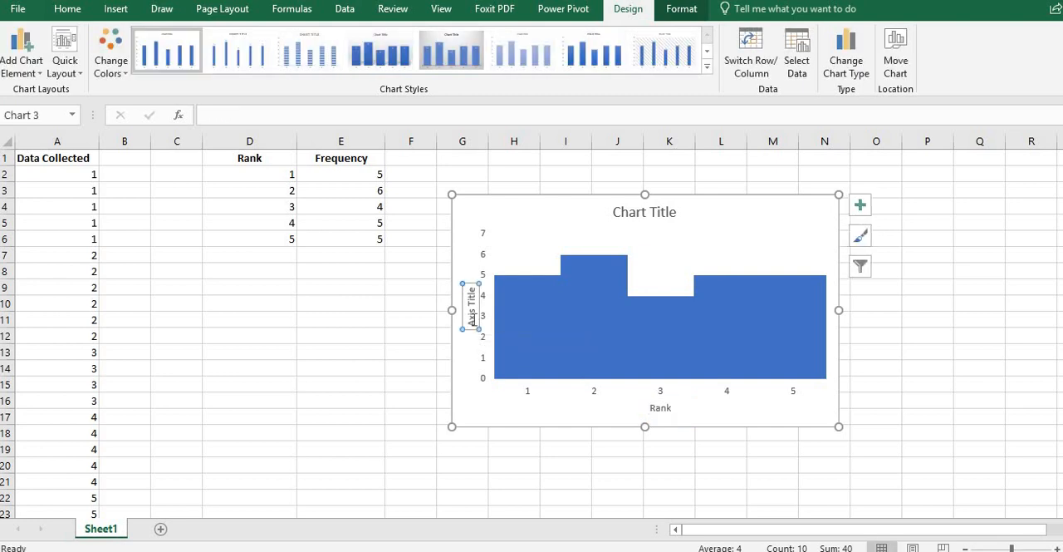
text(Frequenc)
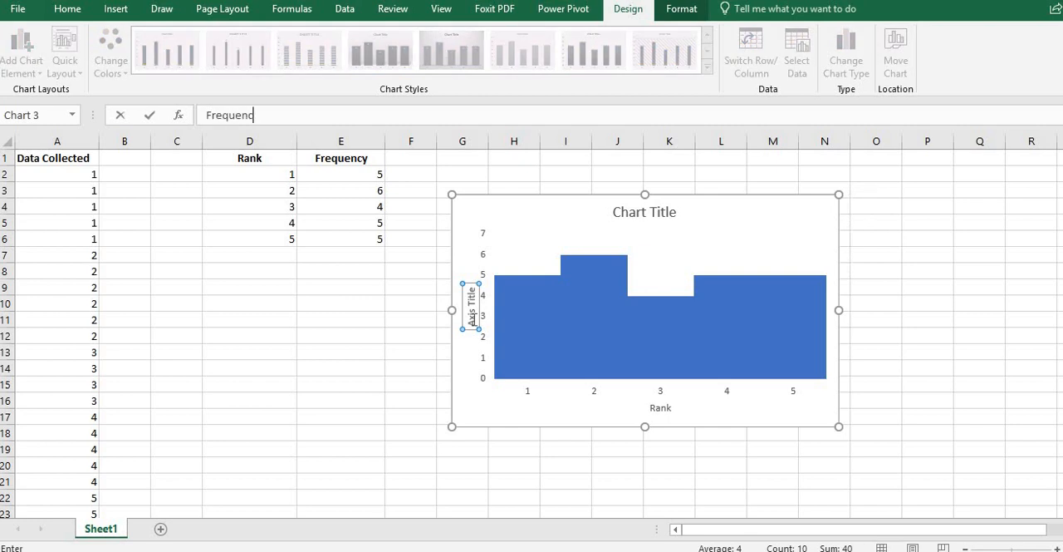
text(y)
key(Return)
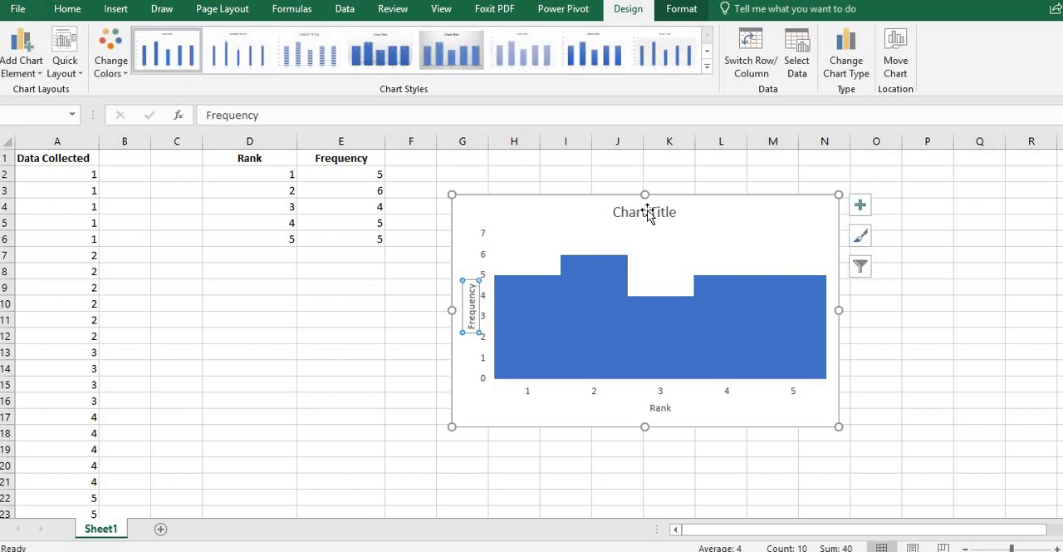
Step: Set the chart title to "Question 1"
click(648, 213)
text(Que)
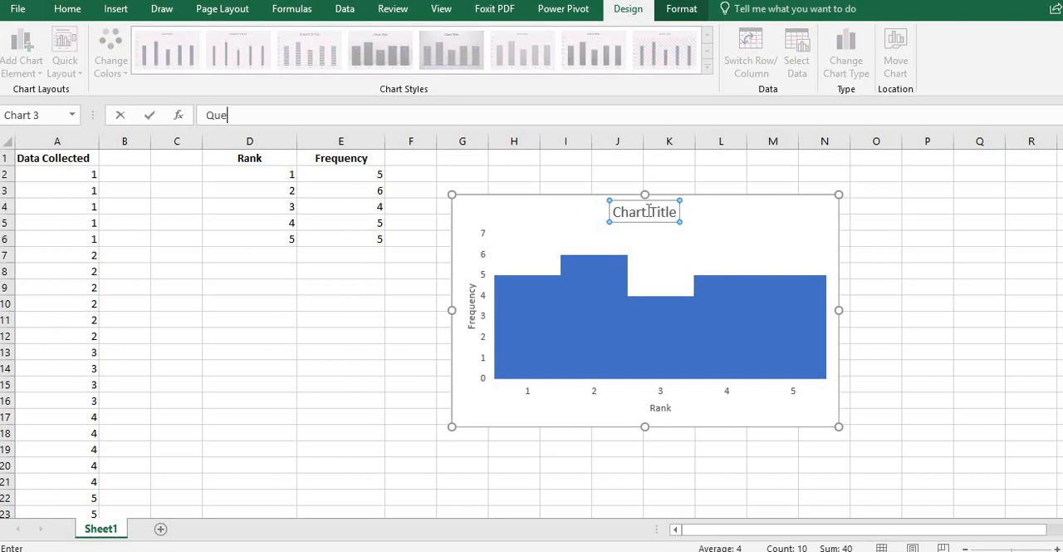
text(stion 1)
key(Return)
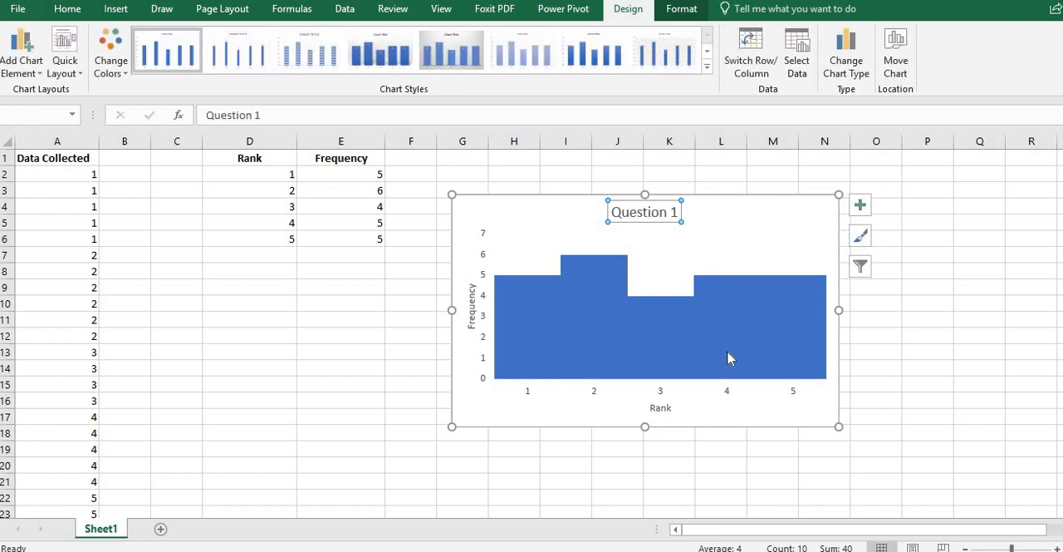
Step: Copy the whole Question 1 chart into a blank Word document, and return to the Excel worksheet
click(739, 218)
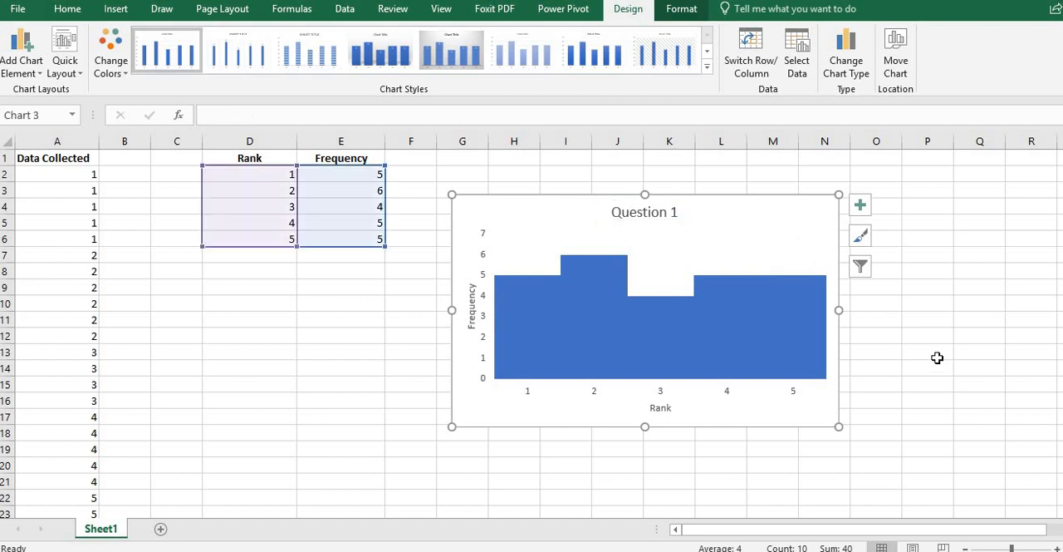
right_click(774, 210)
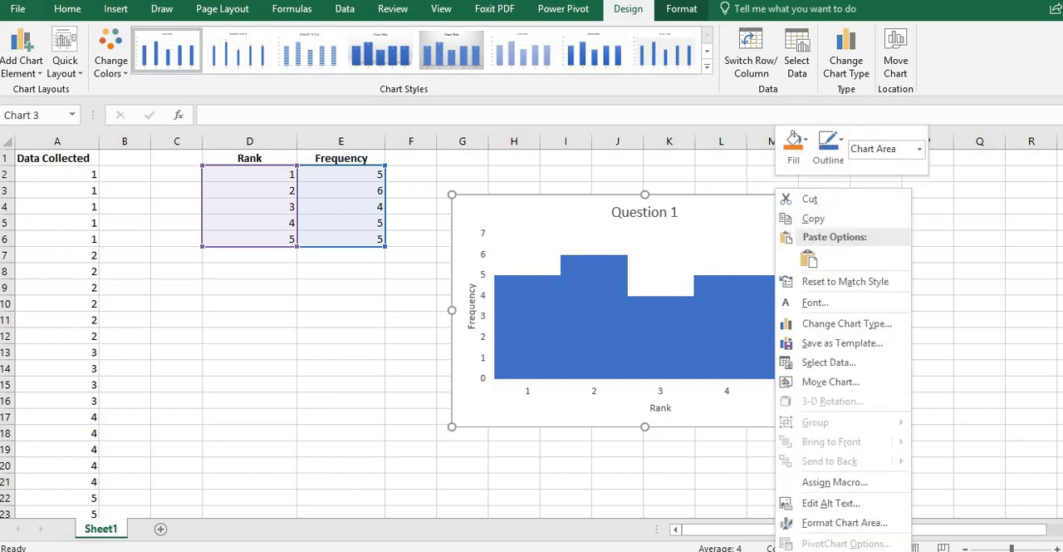
click(529, 498)
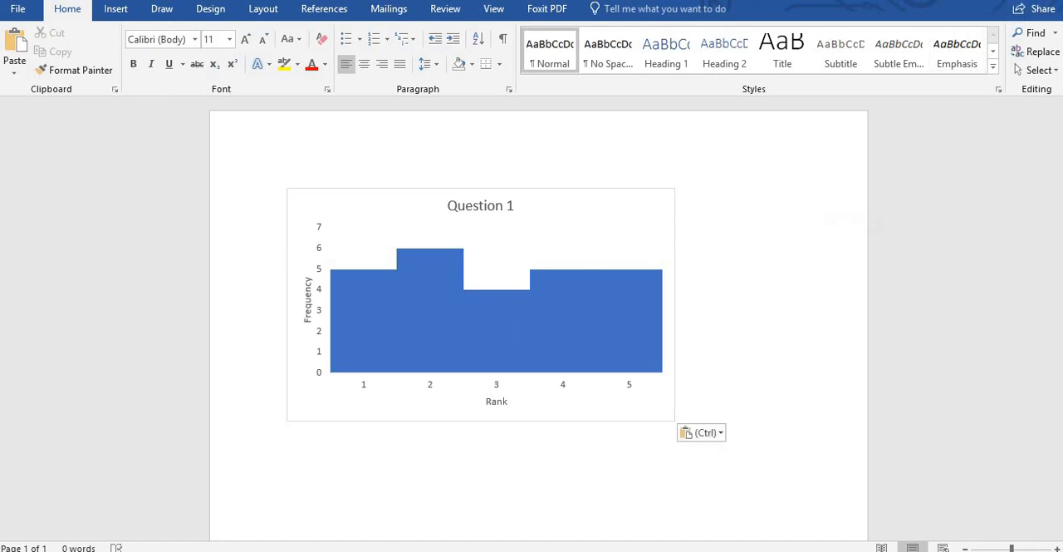
click(984, 1)
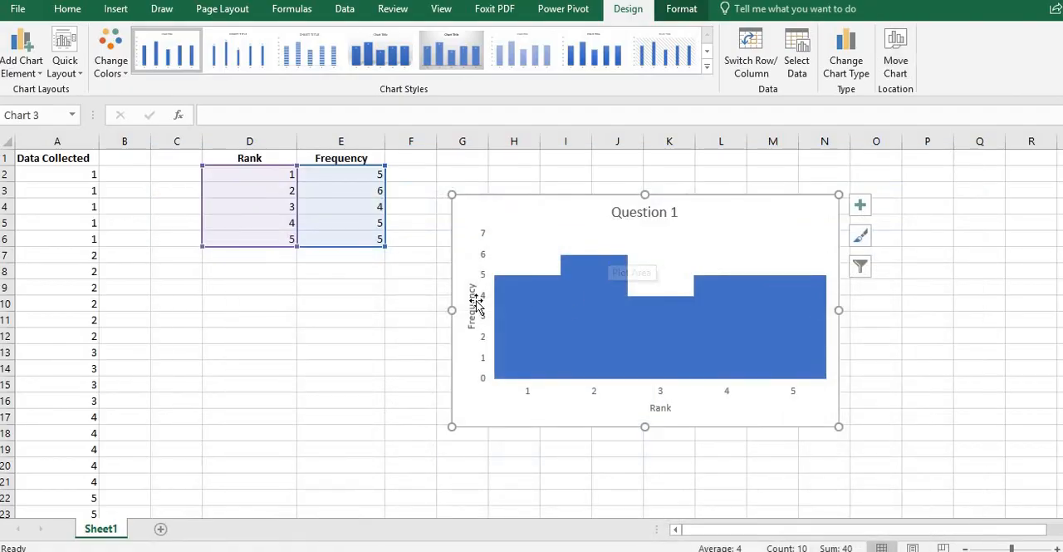
Step: Delete the Question 1 chart from the worksheet
click(400, 307)
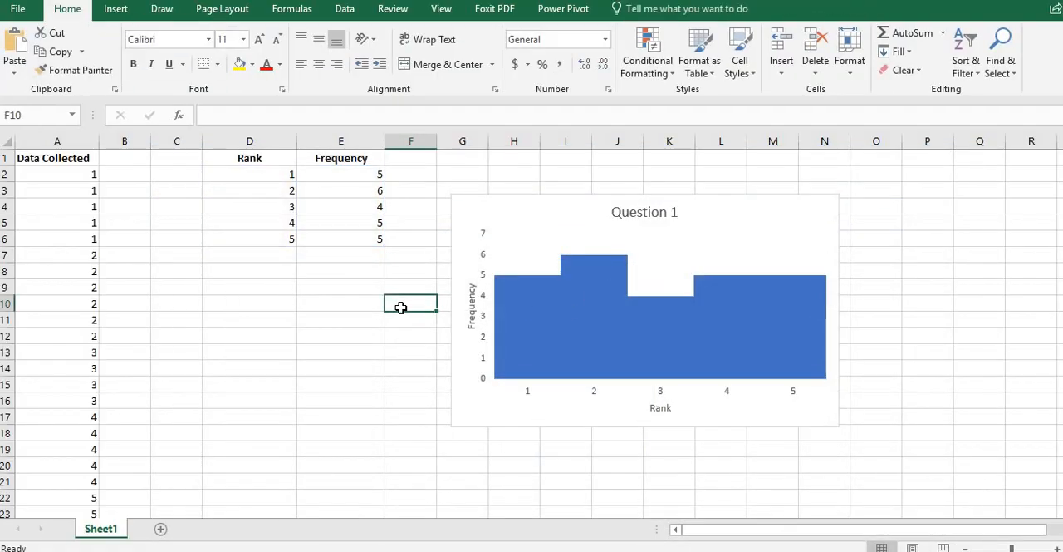
click(701, 241)
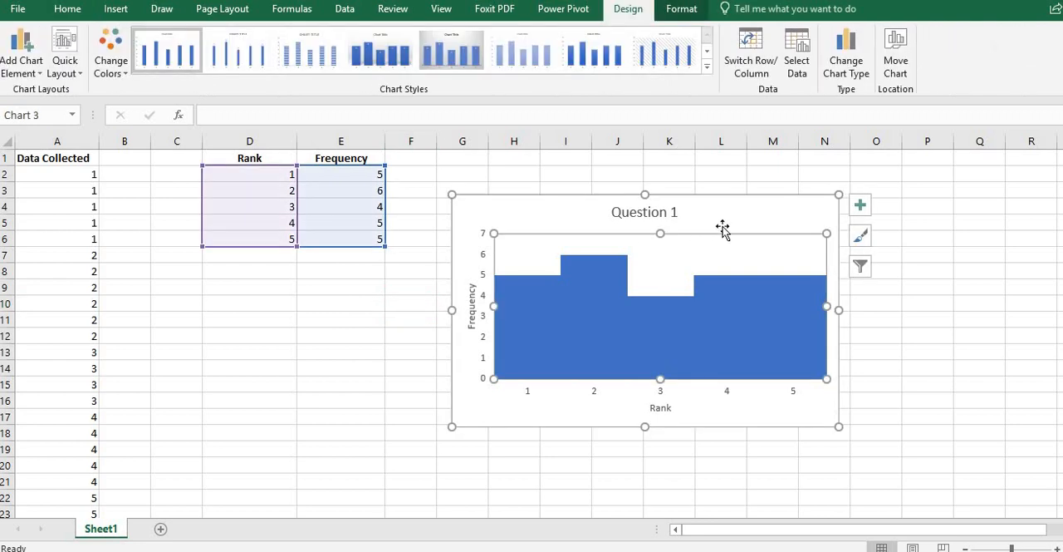
click(729, 220)
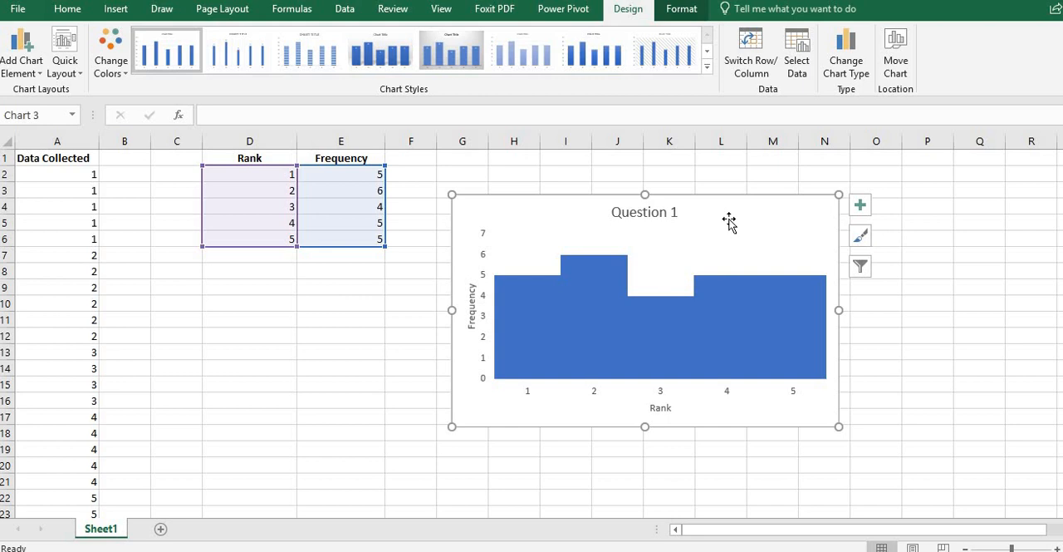
key(Delete)
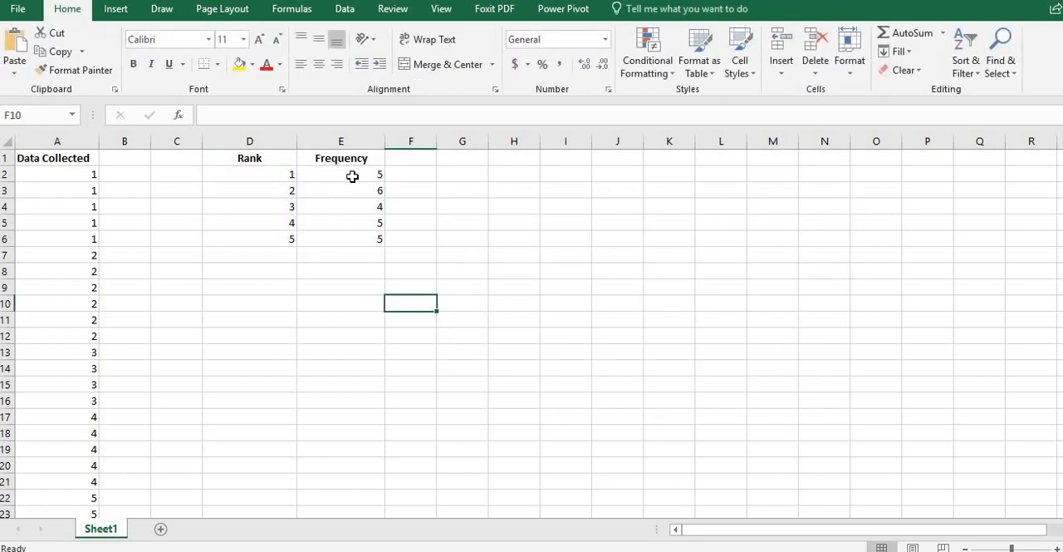
Step: Insert a Clustered Column chart of D2:E6 from the full column chart selection, using the single-series version with ranks as categories
drag(353, 176, 358, 232)
drag(243, 175, 344, 238)
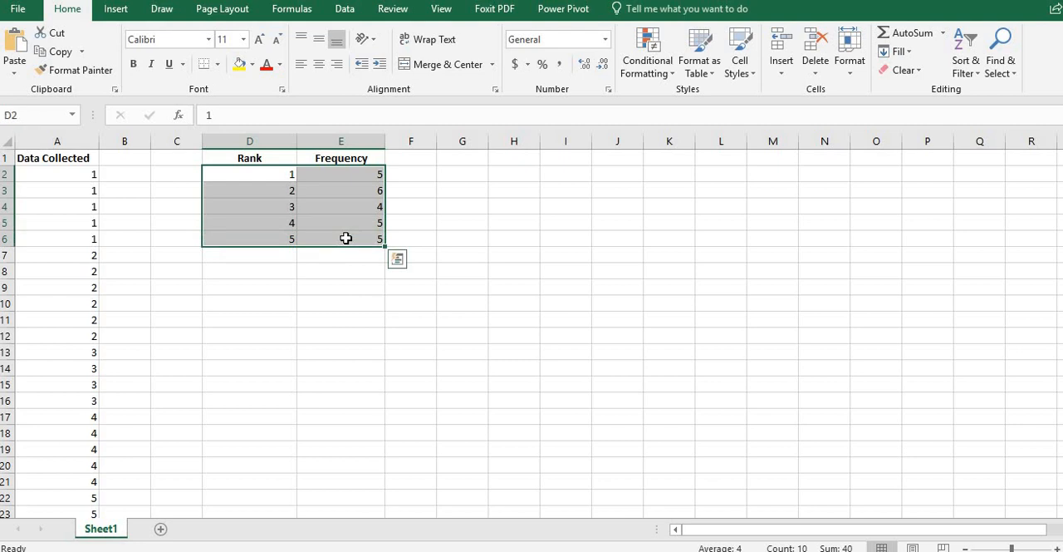
click(117, 10)
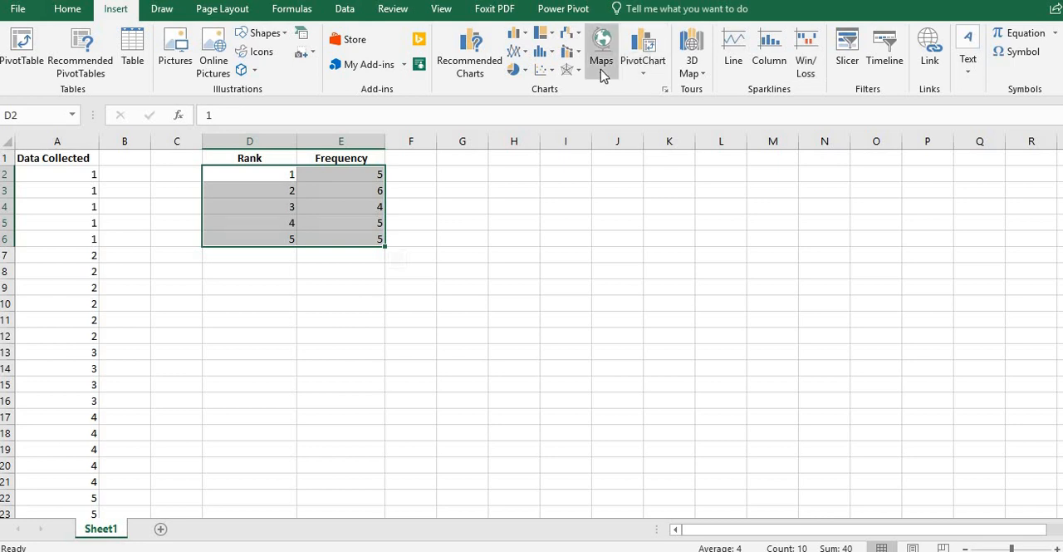
click(522, 36)
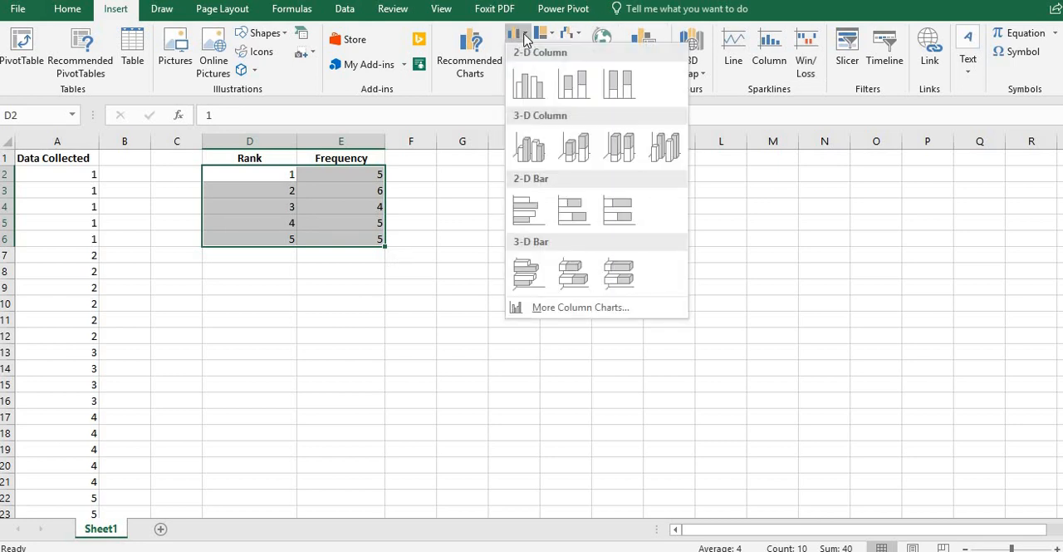
click(574, 306)
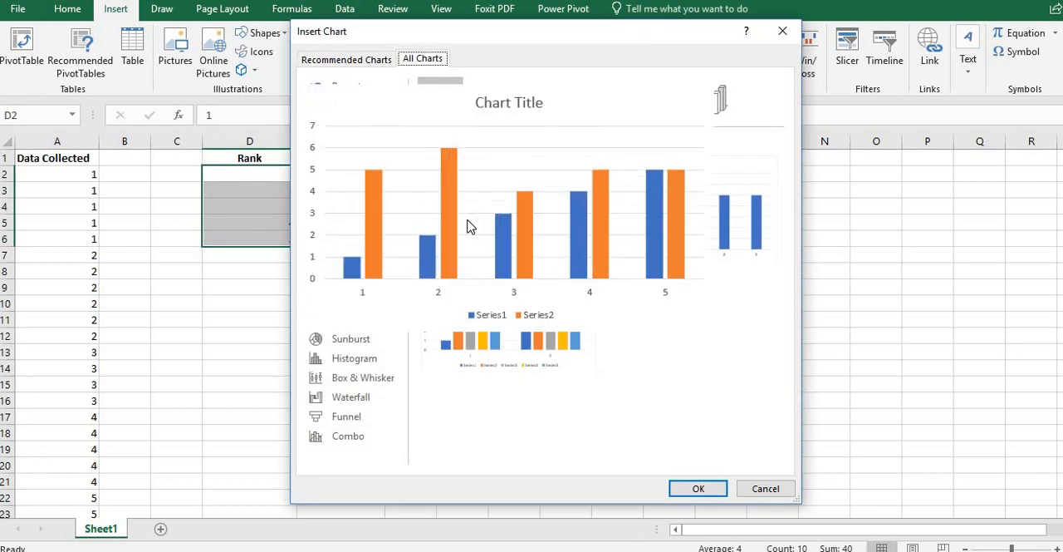
mouse_move(719, 256)
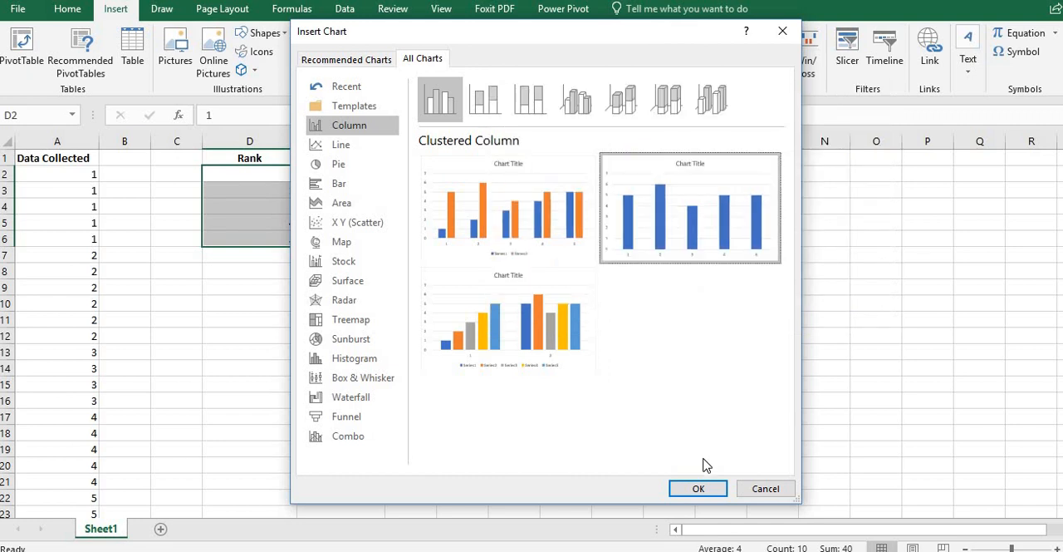
click(698, 490)
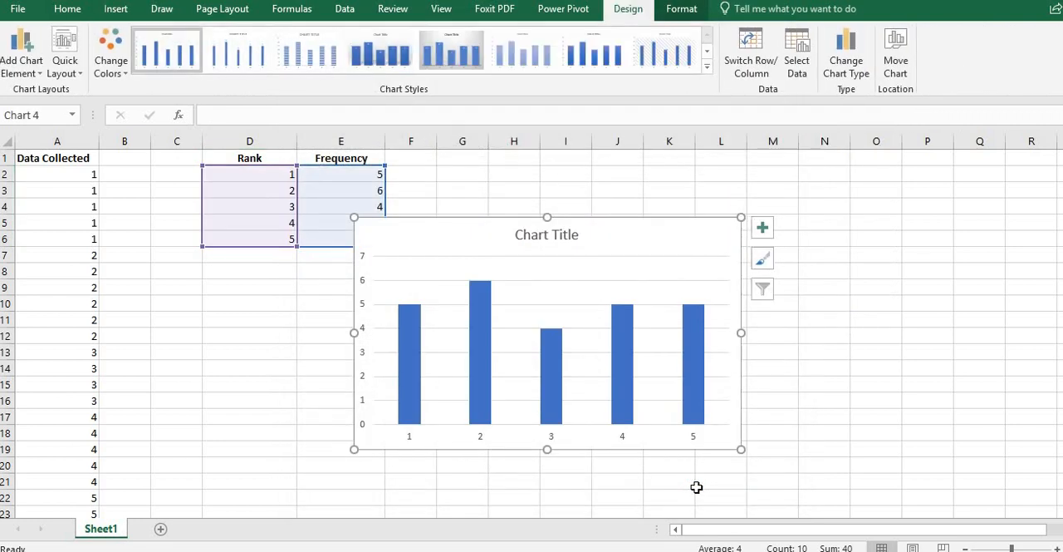
Step: Move the new chart beside the frequency table and give it the histogram-style quick layout with touching columns and axis titles
click(690, 250)
drag(682, 240, 789, 203)
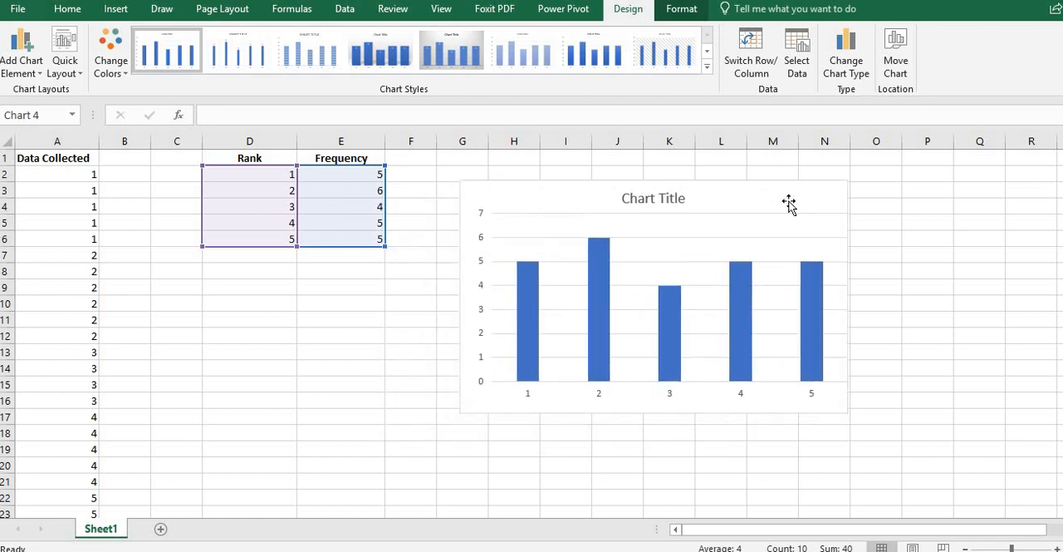
click(65, 66)
click(120, 199)
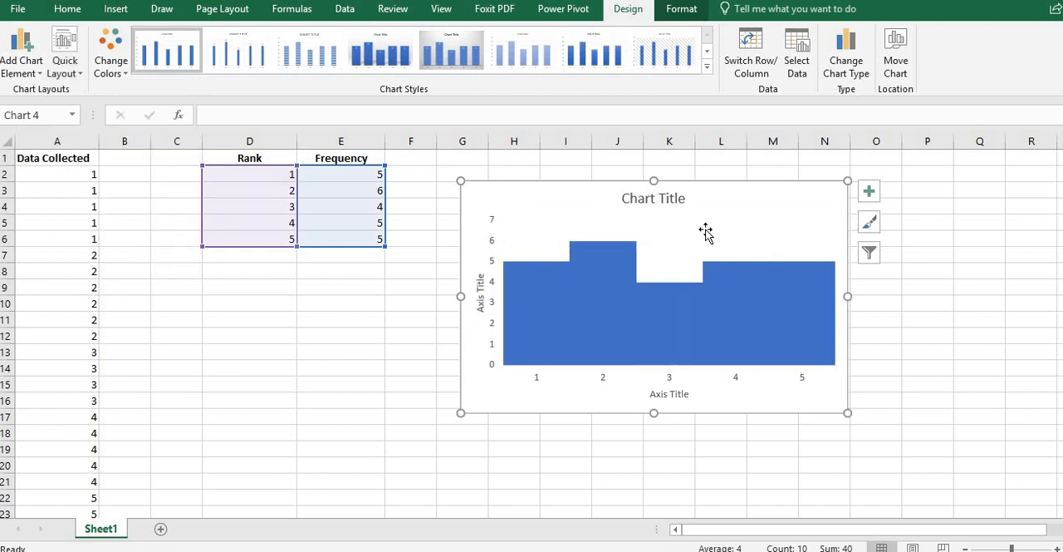
click(732, 231)
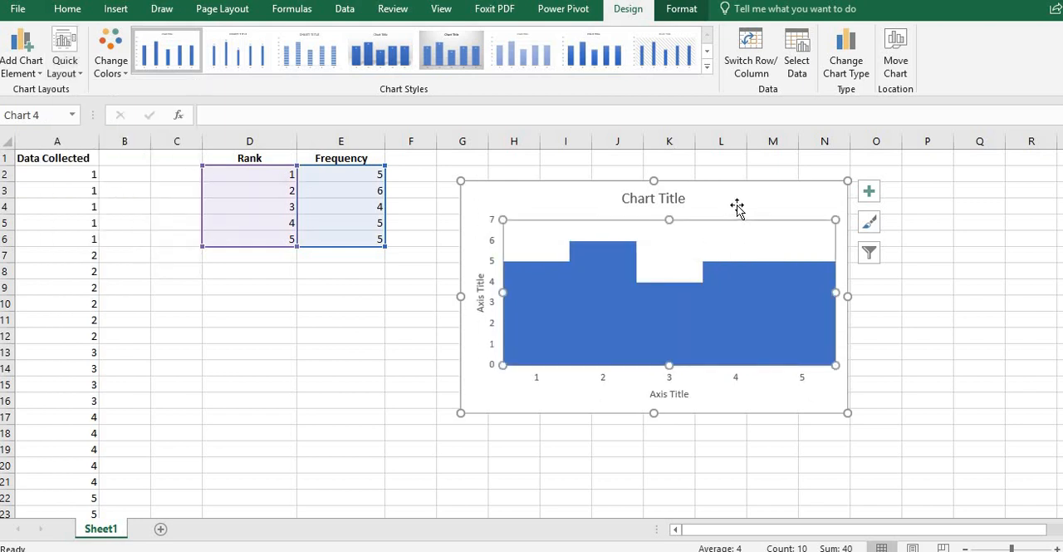
Step: Delete the histogram-style chart built from both the rank and frequency columns
click(738, 206)
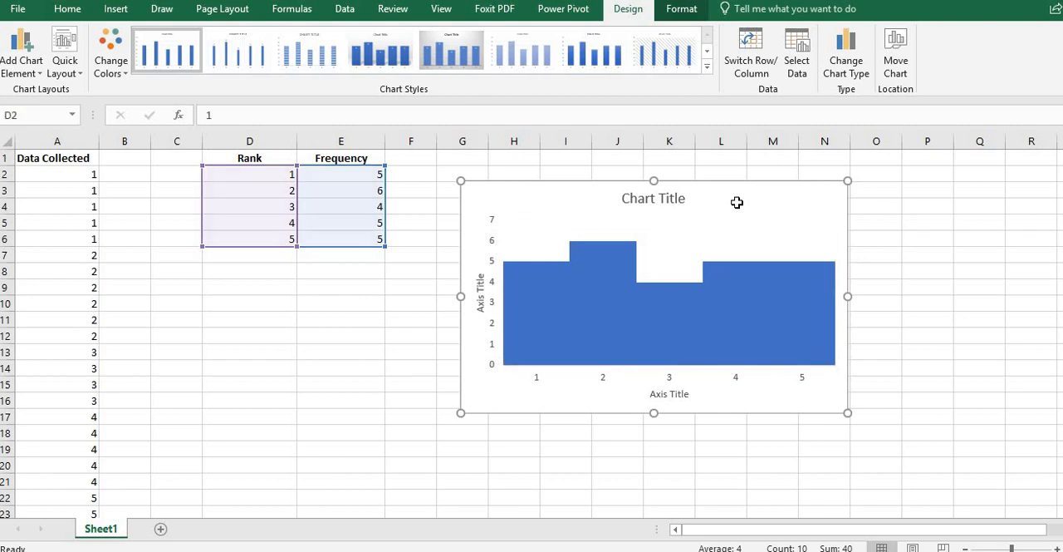
key(Delete)
click(511, 212)
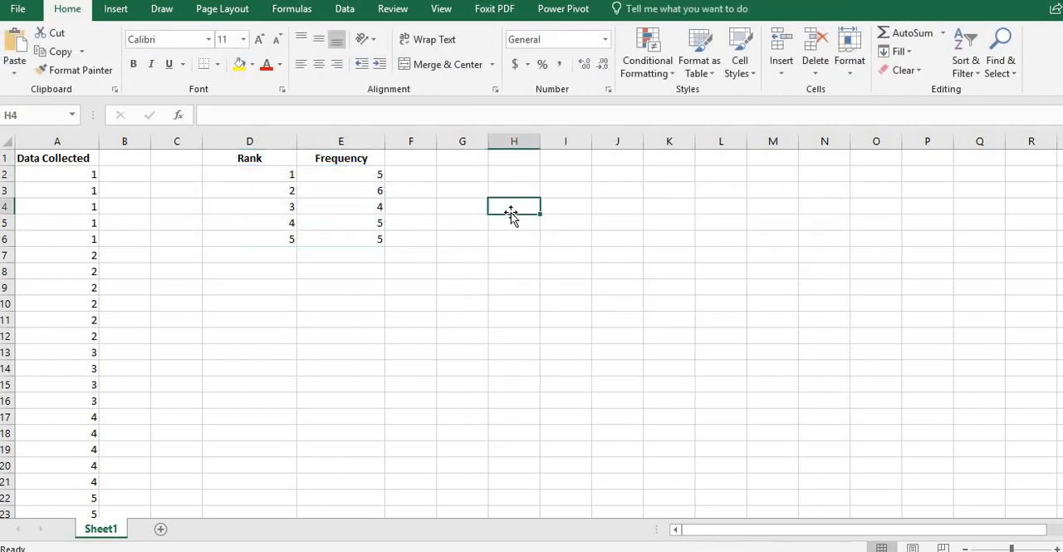
Step: Insert a 2-D Clustered Column chart using only the frequency values in E2:E6
drag(359, 178, 364, 237)
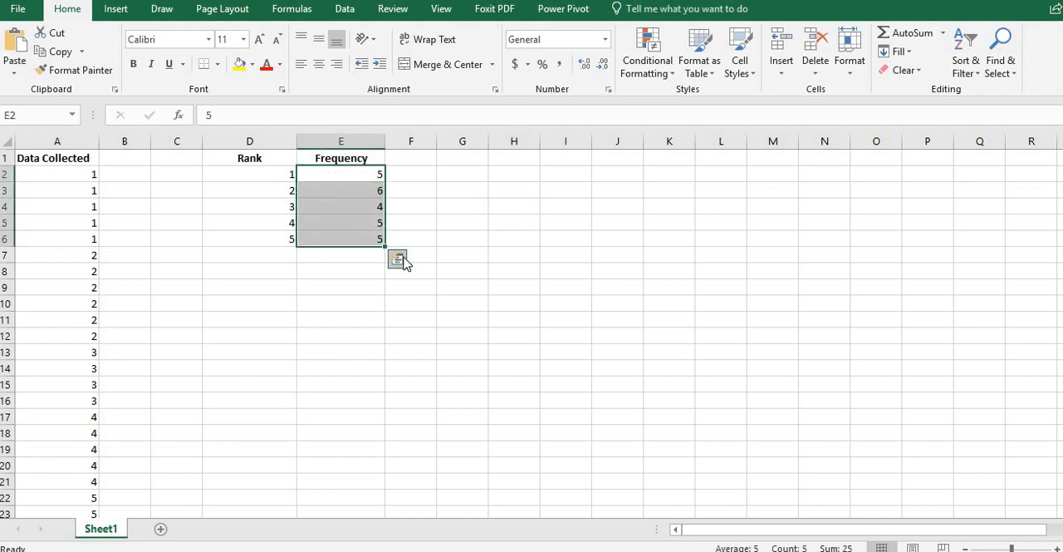
click(115, 10)
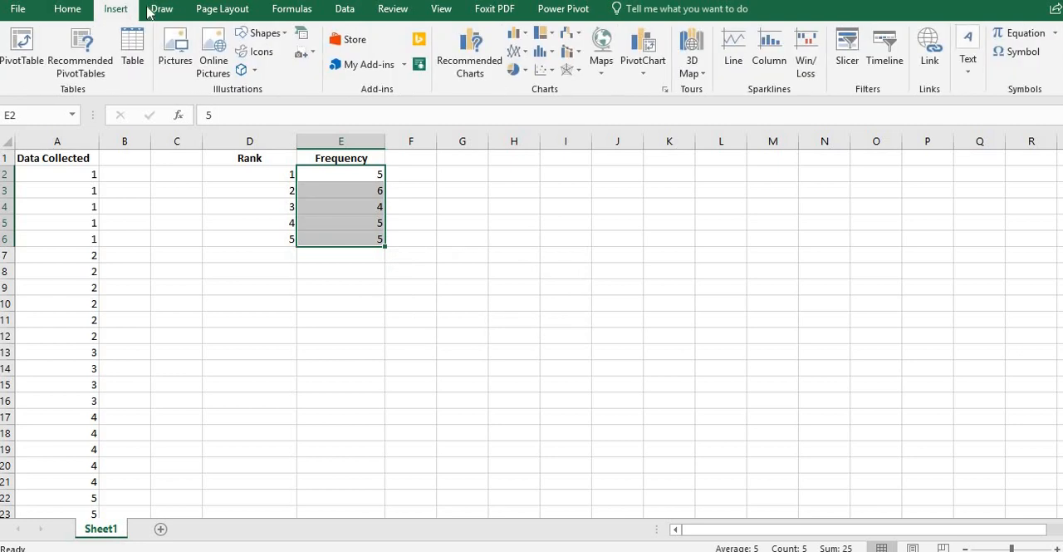
click(522, 40)
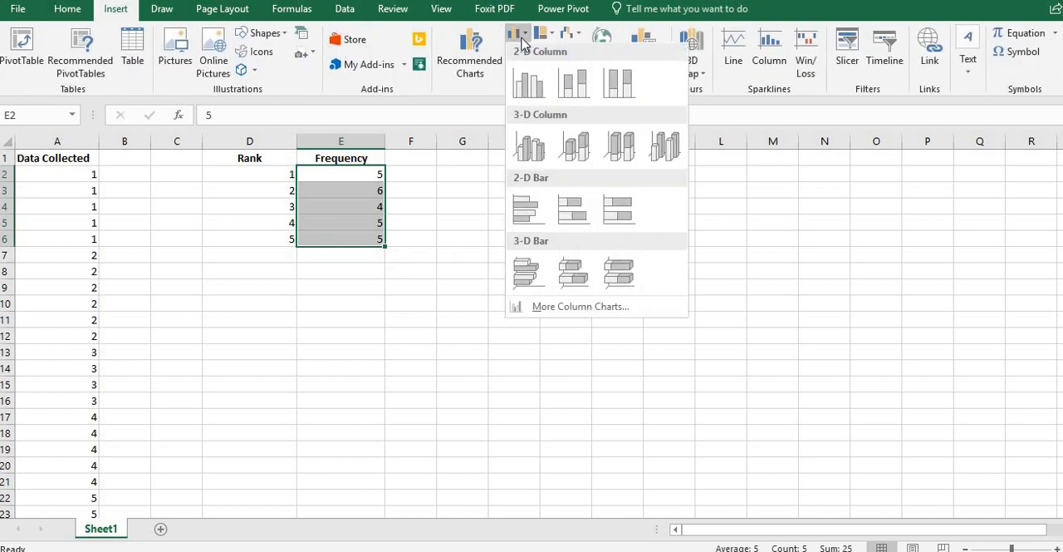
click(534, 86)
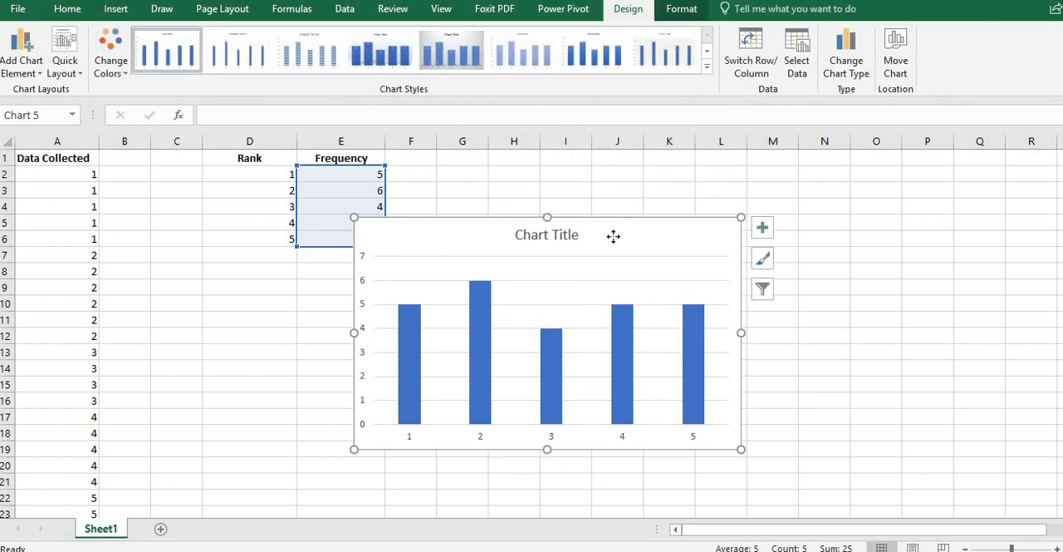
Step: Move the frequency-only chart clear of the data table and apply the quick layout with touching columns and axis titles
drag(613, 236, 769, 200)
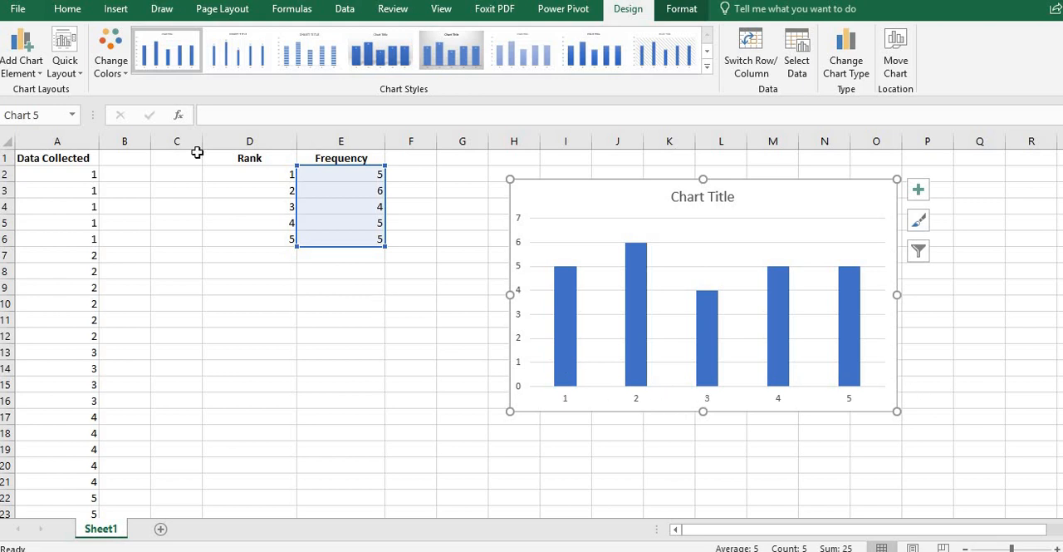
click(65, 63)
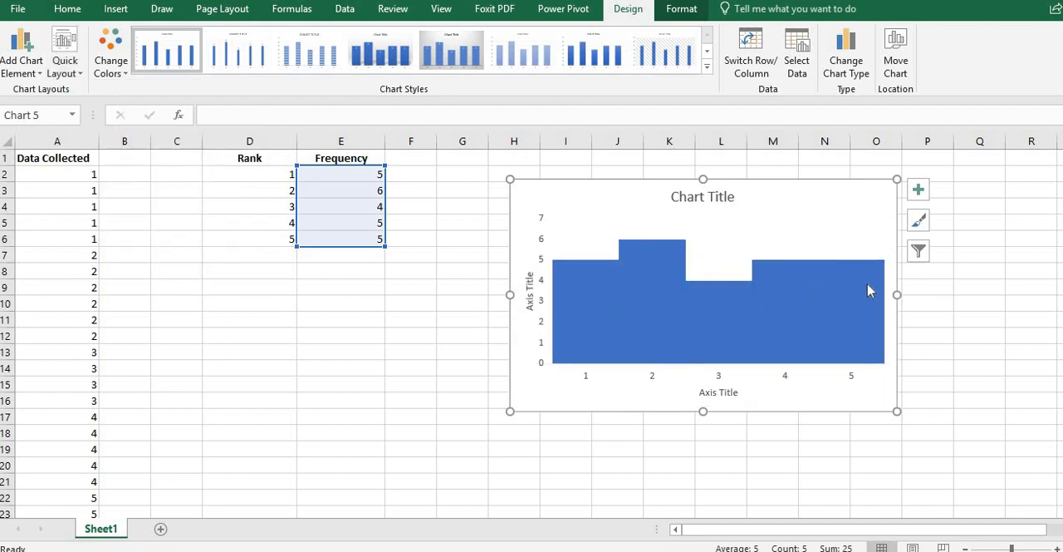
mouse_move(869, 290)
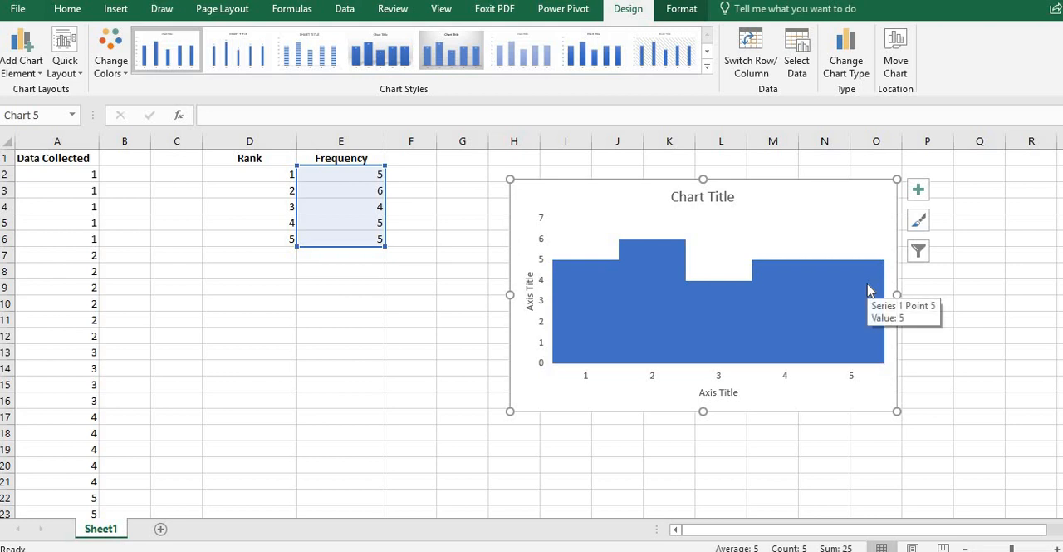